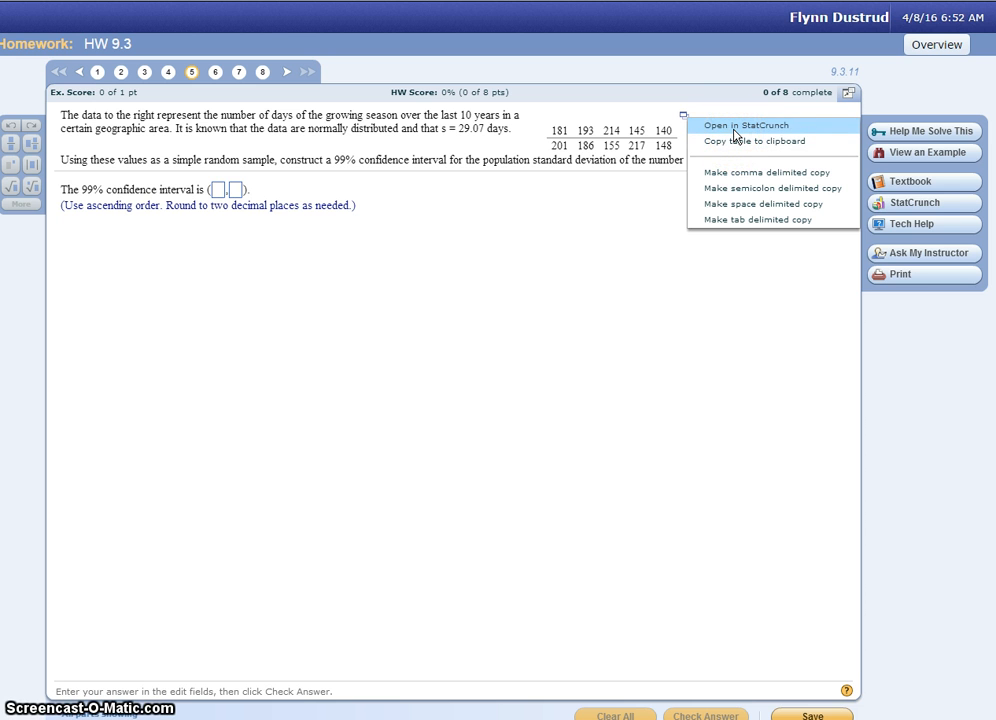
- Open the exercise's growing-season data table in StatCrunch and maximize its window
left_click(734, 127)
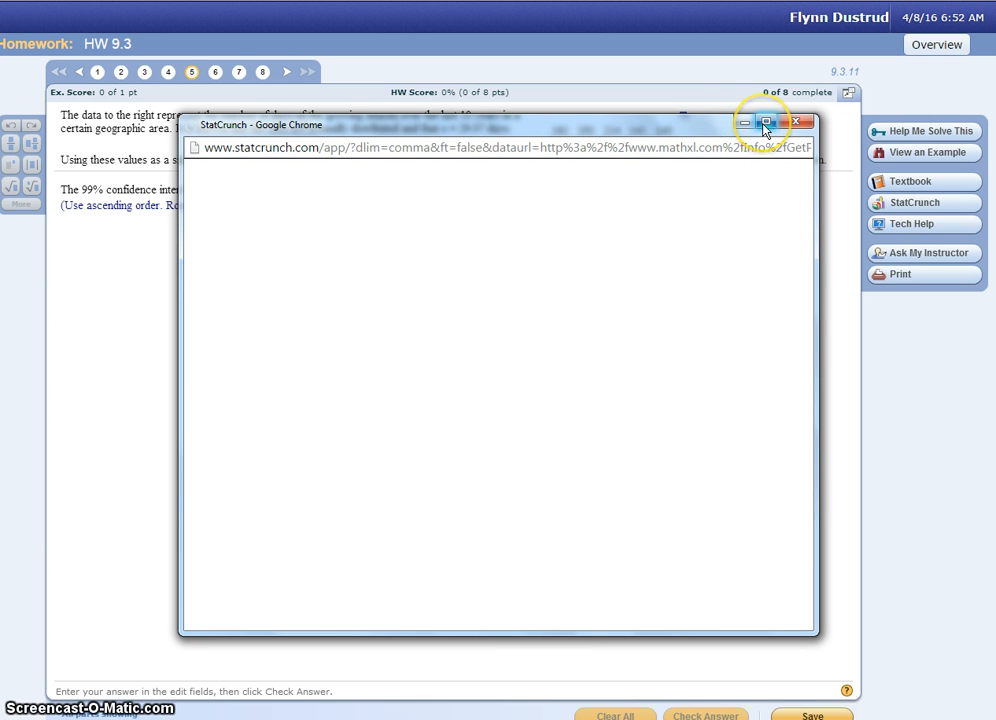
left_click_drag(612, 131, 605, 218)
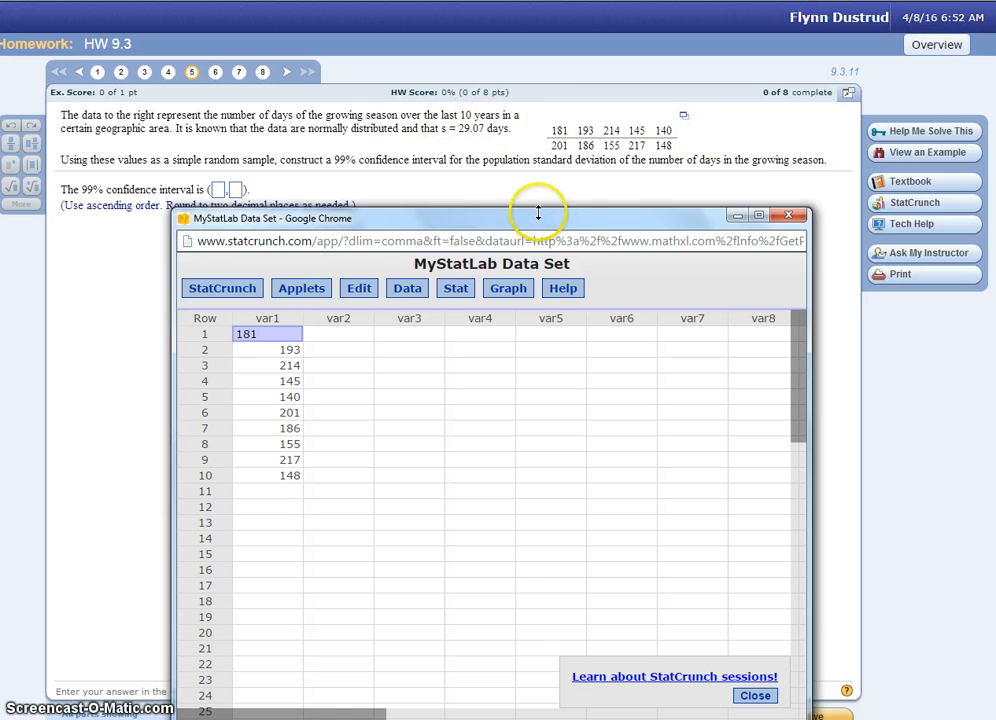
left_click_drag(598, 216, 535, 122)
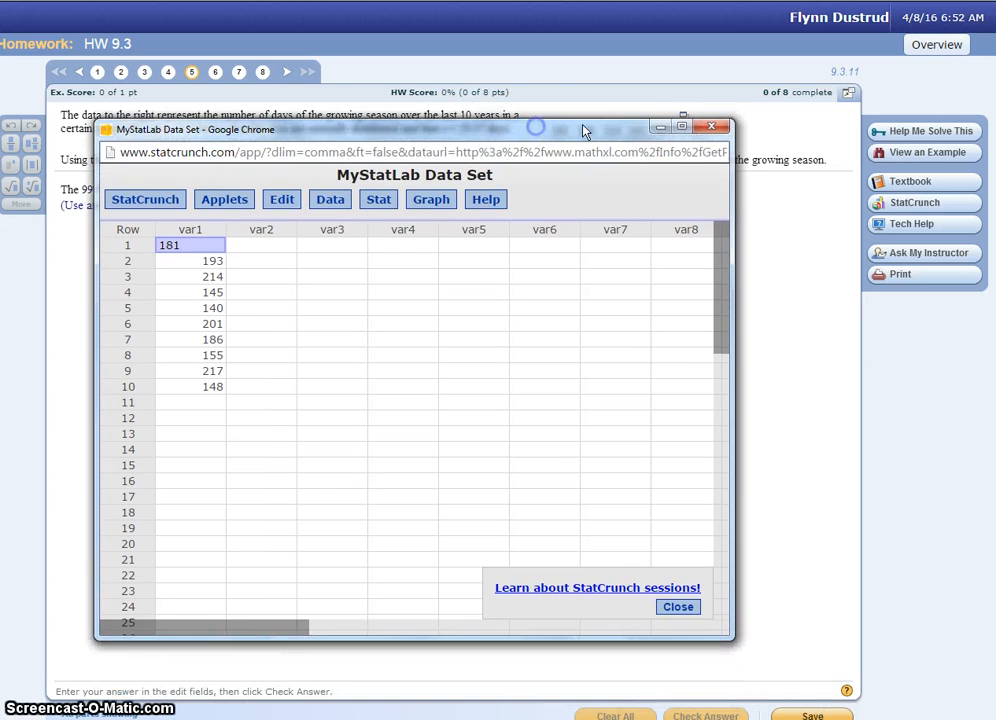
left_click(678, 118)
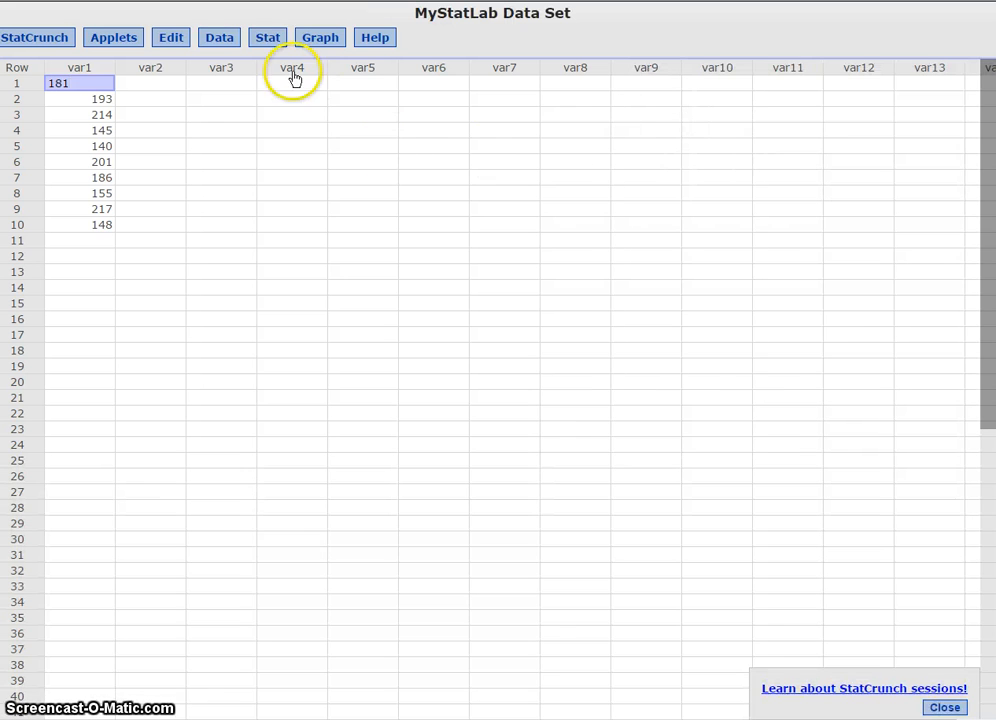
- Start a one-sample variance analysis with summary and arrange the windows so the homework question stays readable
left_click(267, 37)
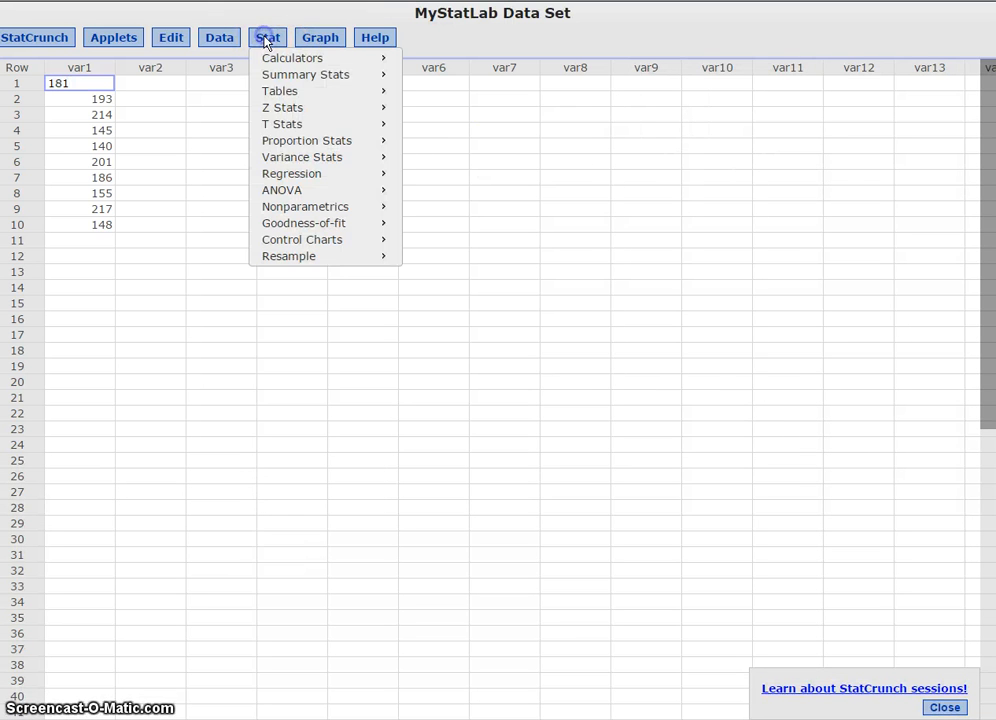
left_click(313, 160)
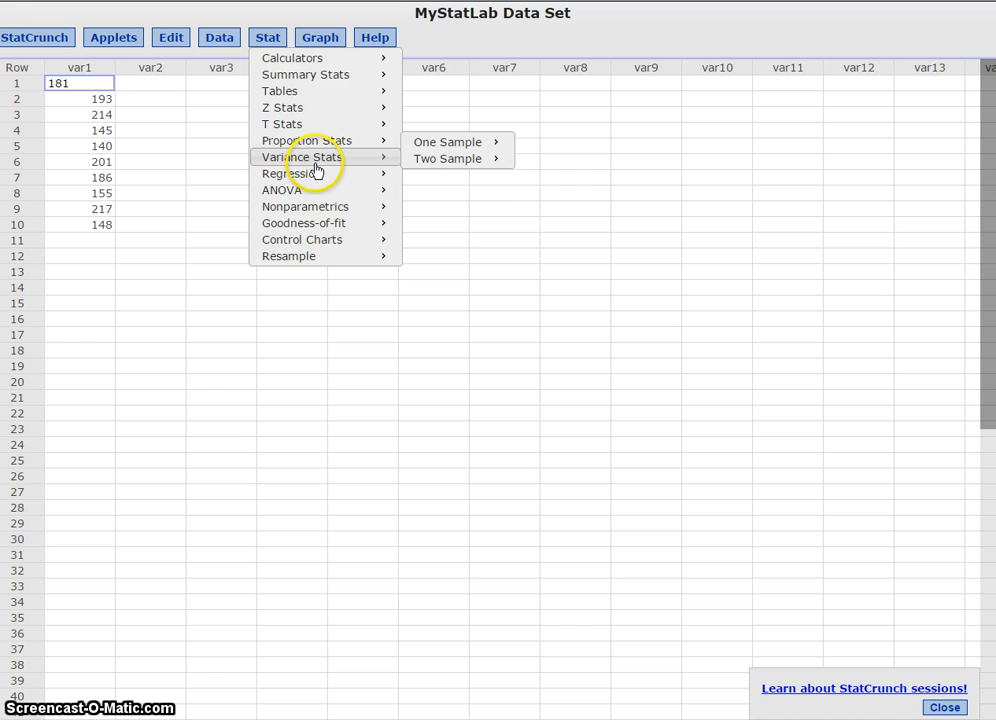
left_click(469, 166)
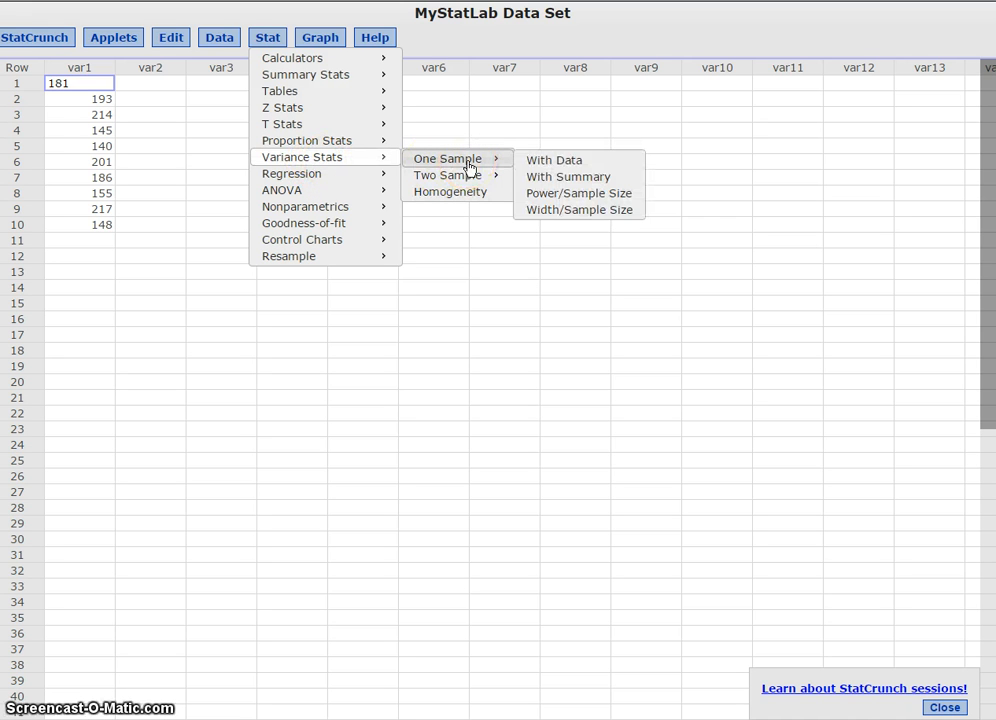
left_click(564, 178)
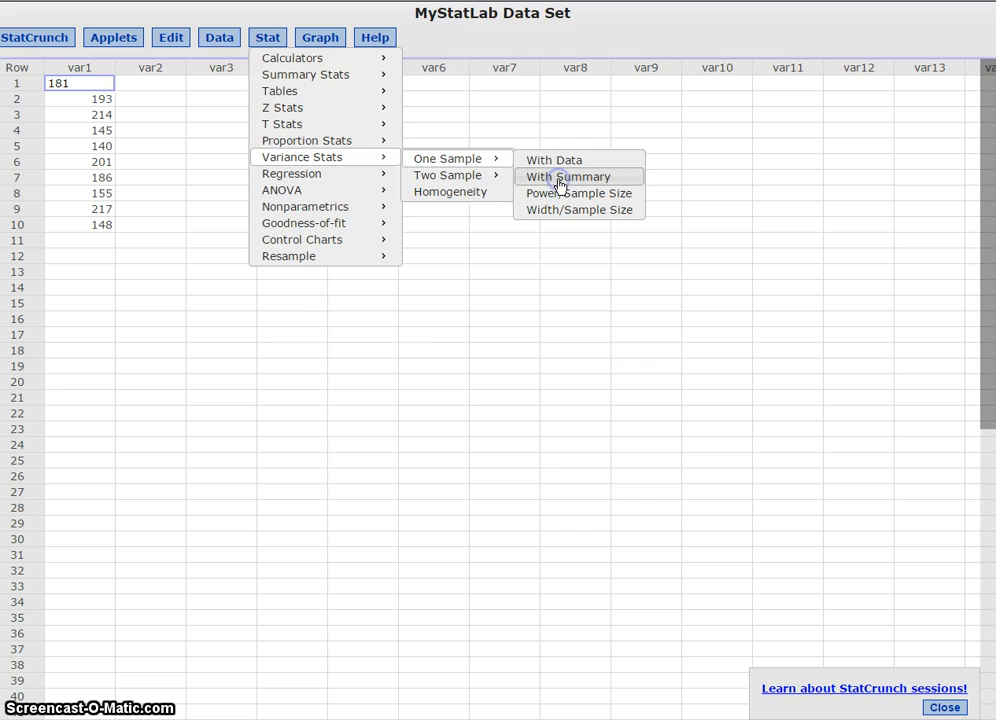
left_click(560, 178)
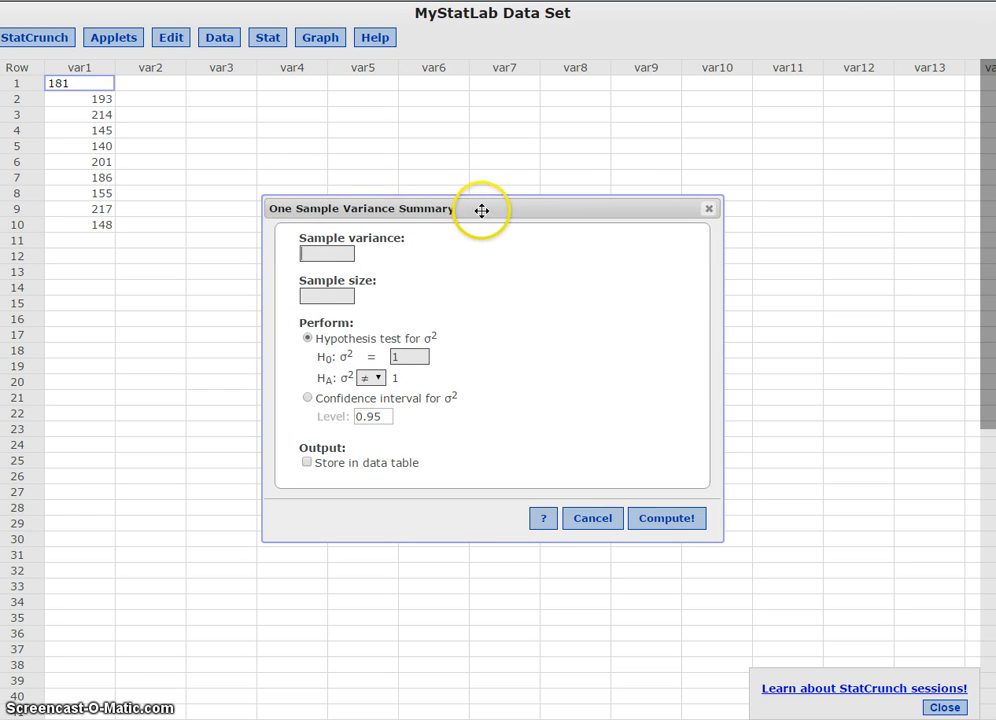
left_click_drag(533, 214, 529, 276)
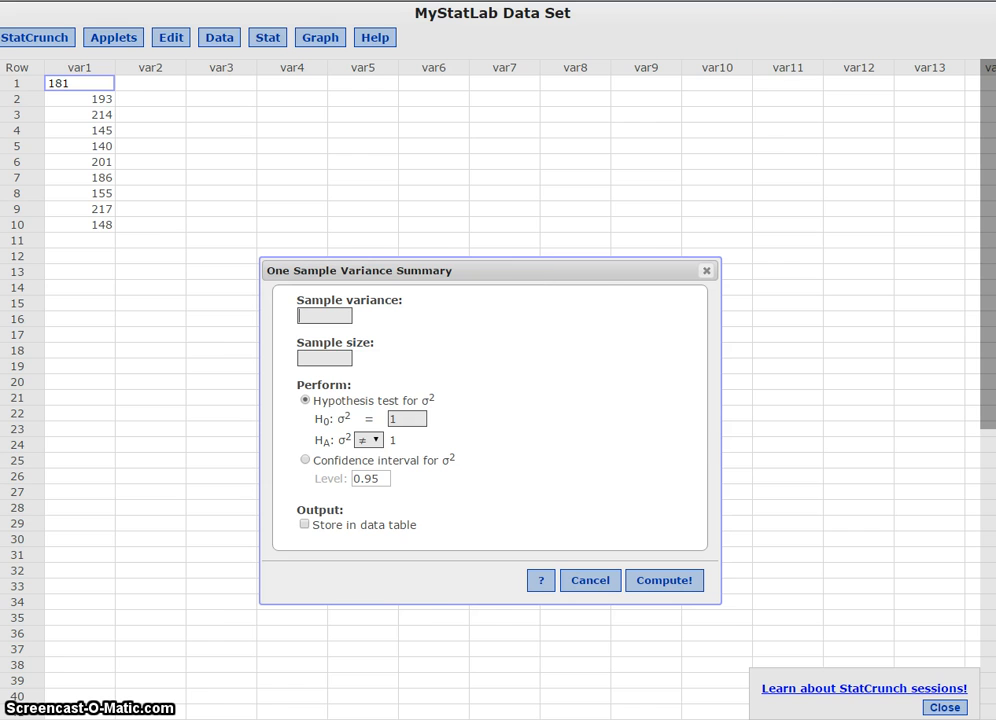
left_click(947, 1)
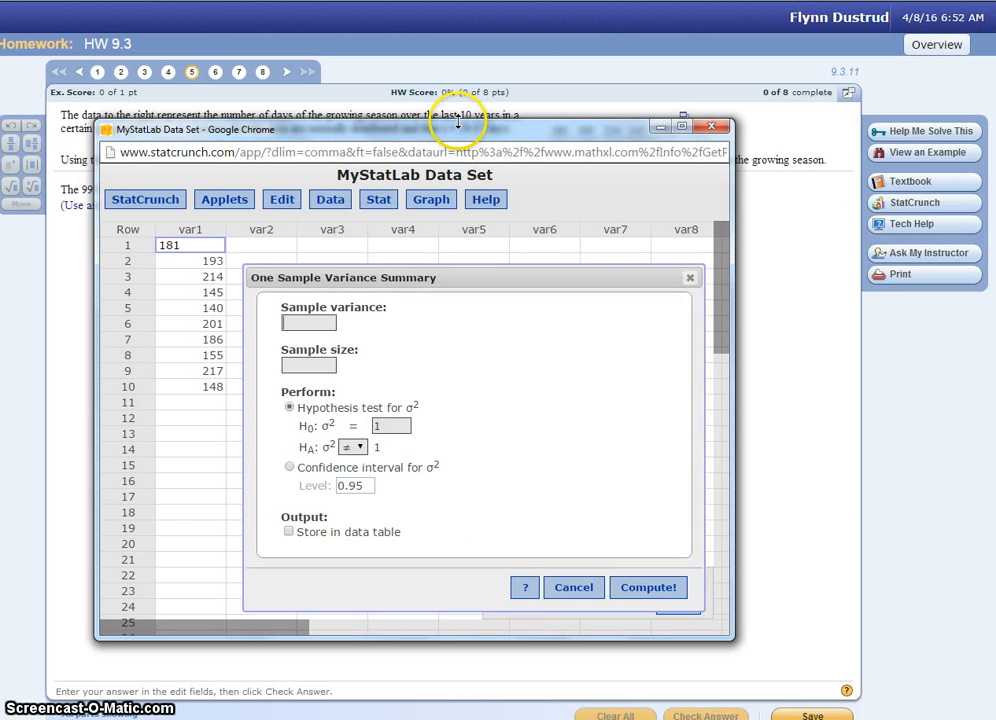
left_click_drag(458, 125, 456, 187)
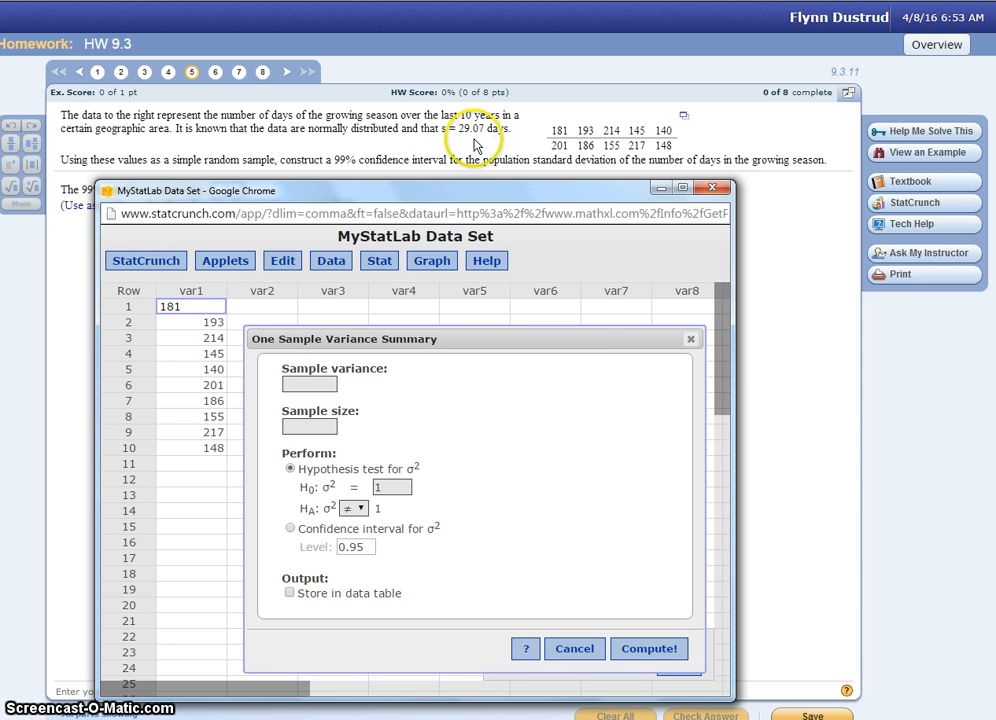
- Enter a sample variance of 845.0649 and a sample size of 10 for the one-sample variance analysis
left_click(304, 380)
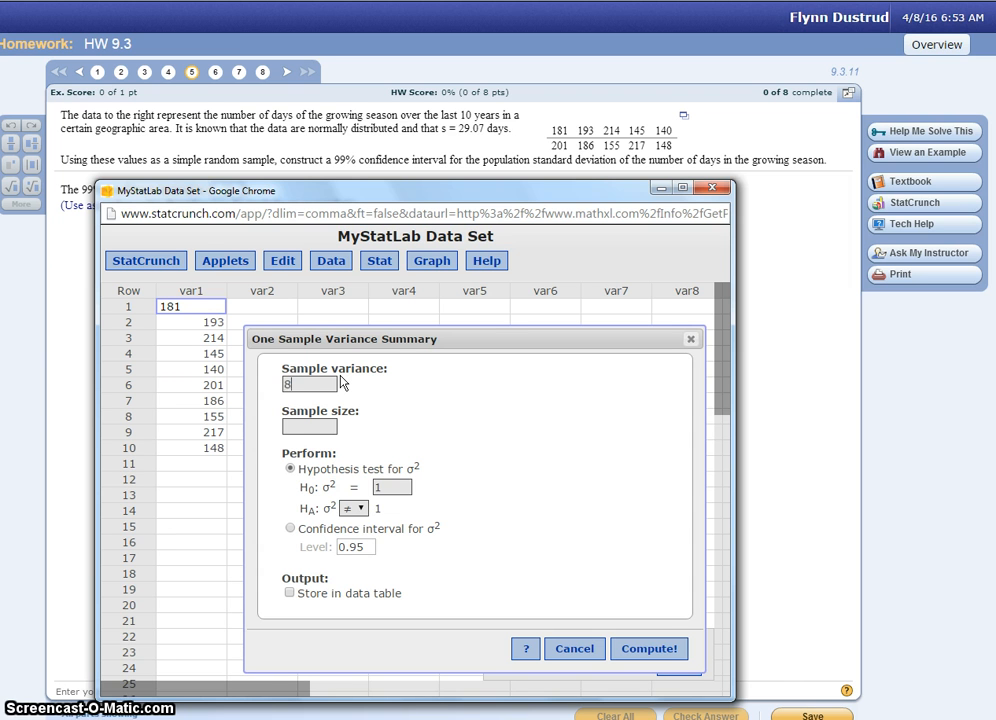
type("845.0649")
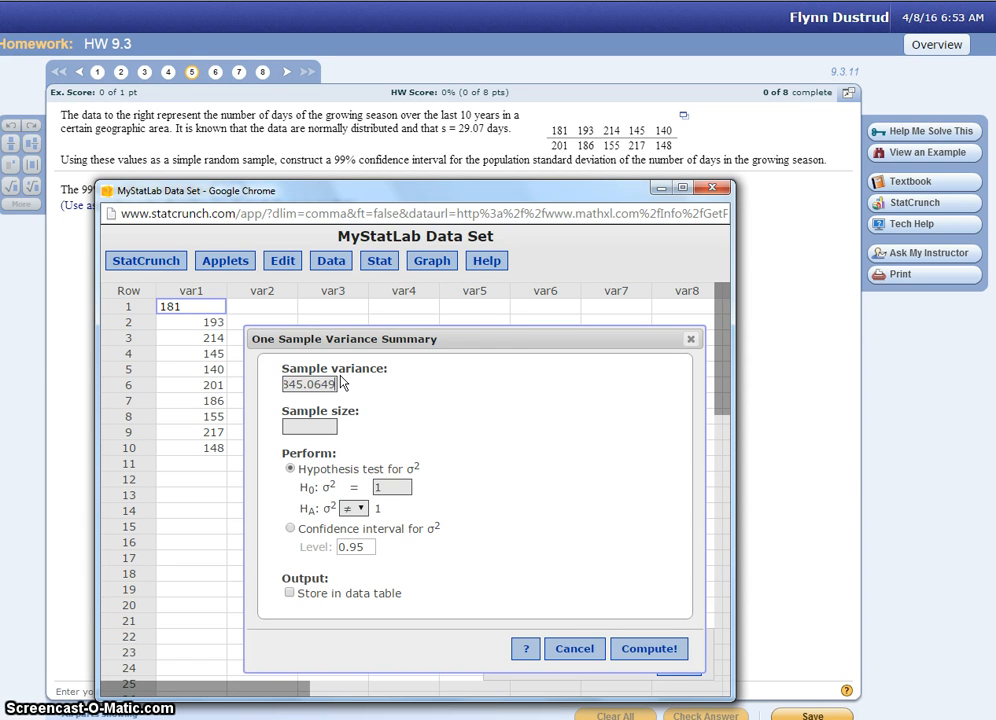
left_click(303, 427)
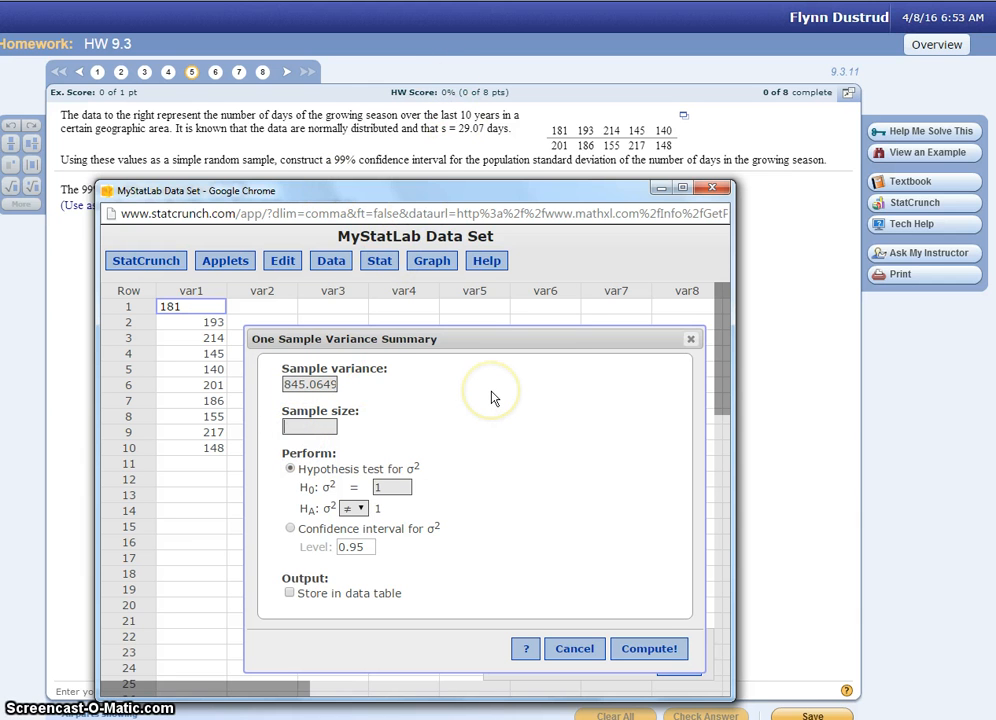
type("10")
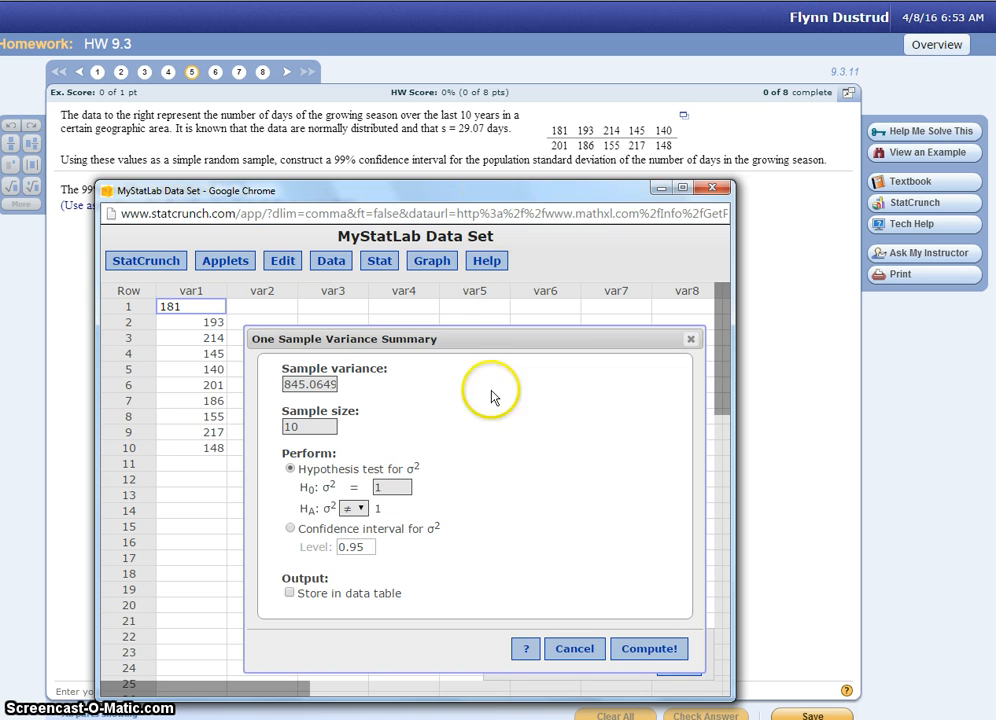
- Compute a confidence interval for σ² at level 0.99 from the entered sample summary
left_click(462, 196)
left_click_drag(462, 196, 458, 238)
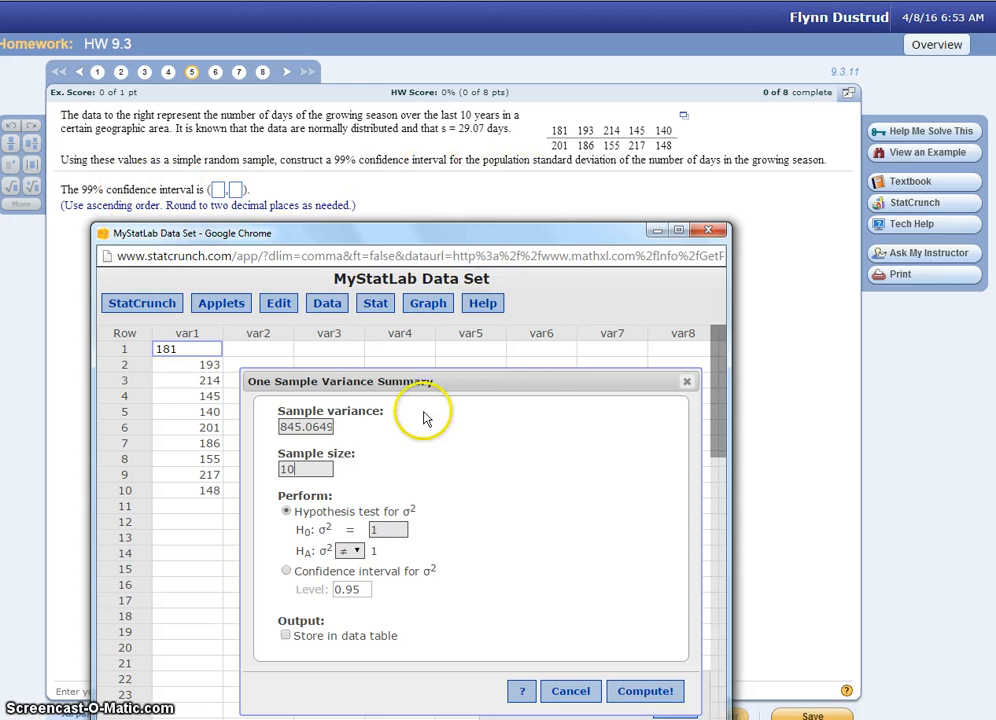
left_click(286, 571)
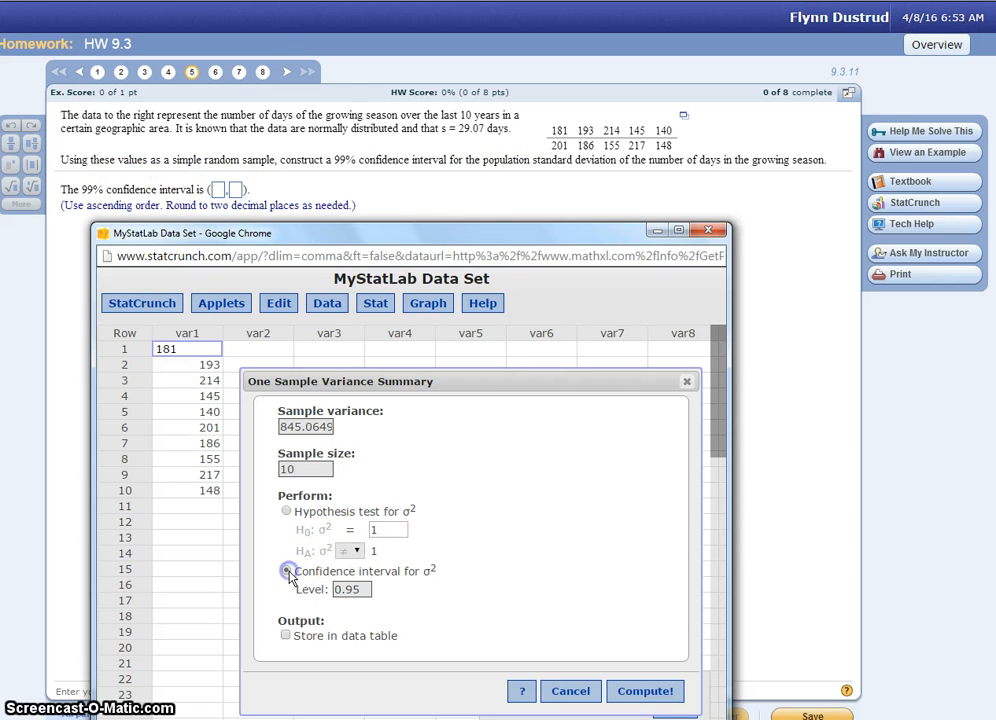
left_click(363, 589)
type("9")
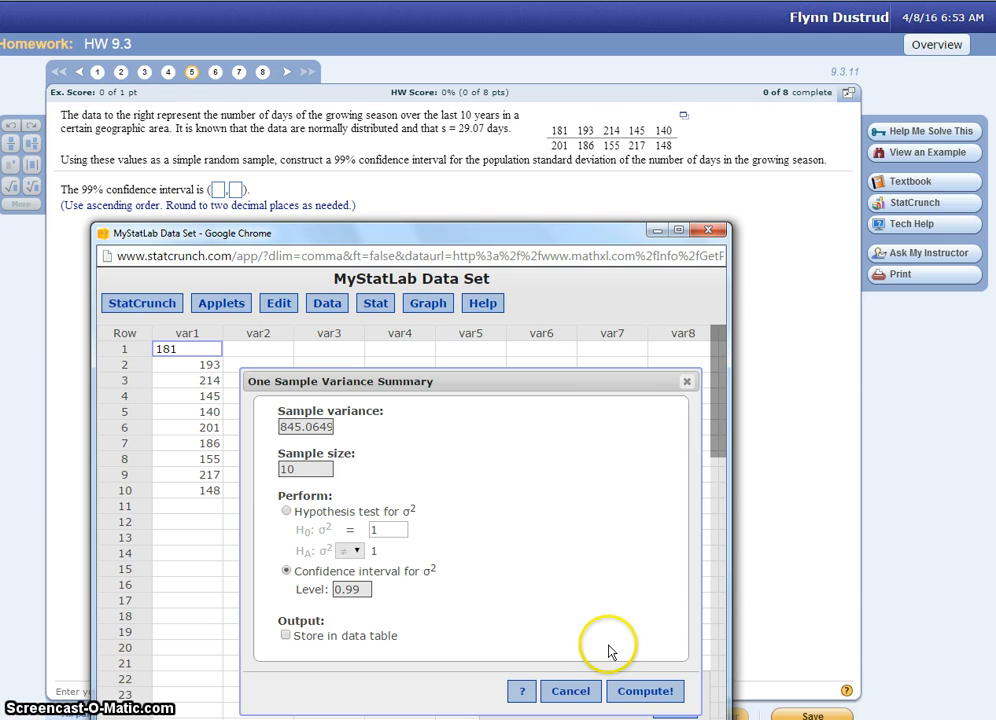
left_click(641, 692)
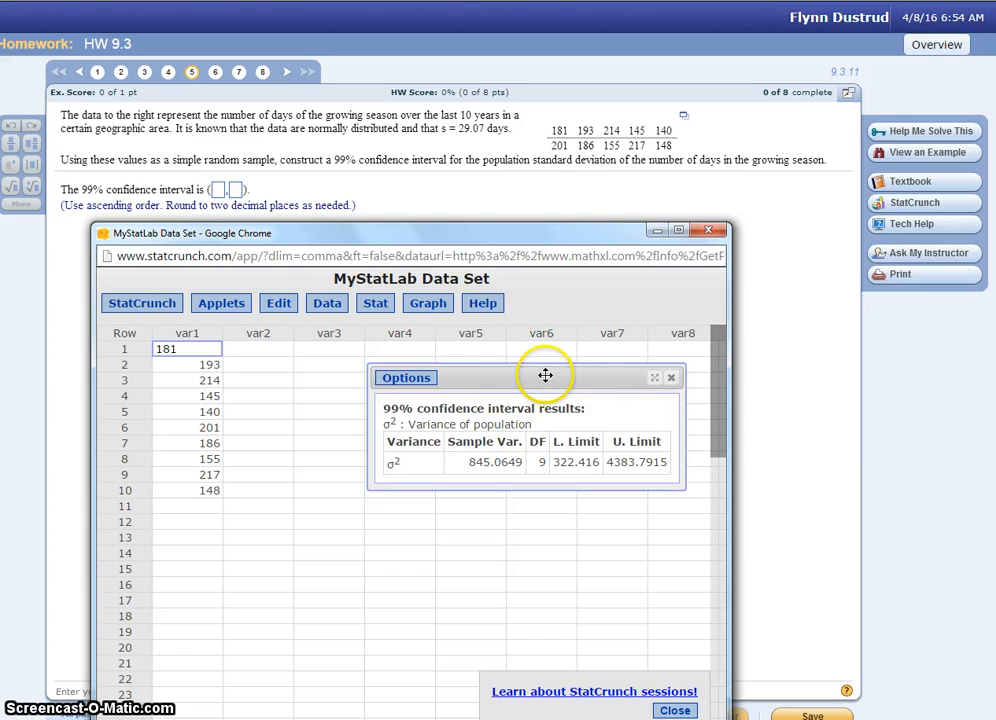
left_click_drag(564, 376, 537, 416)
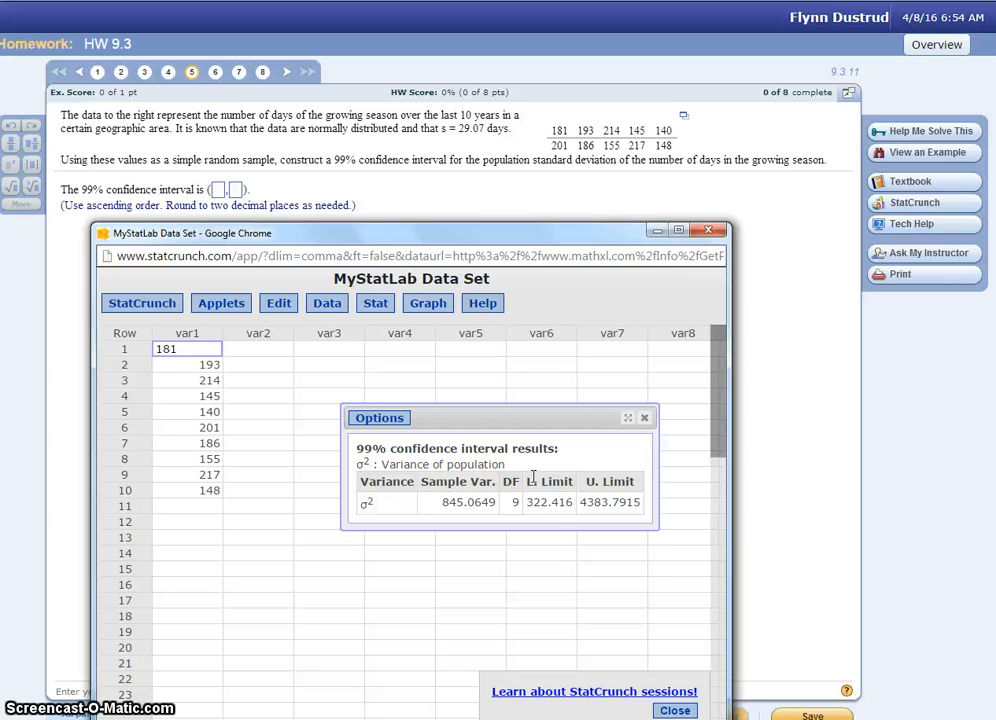
- Enter 17.96 as the lower limit of the 99% confidence interval in the homework answer
left_click(219, 191)
type("1")
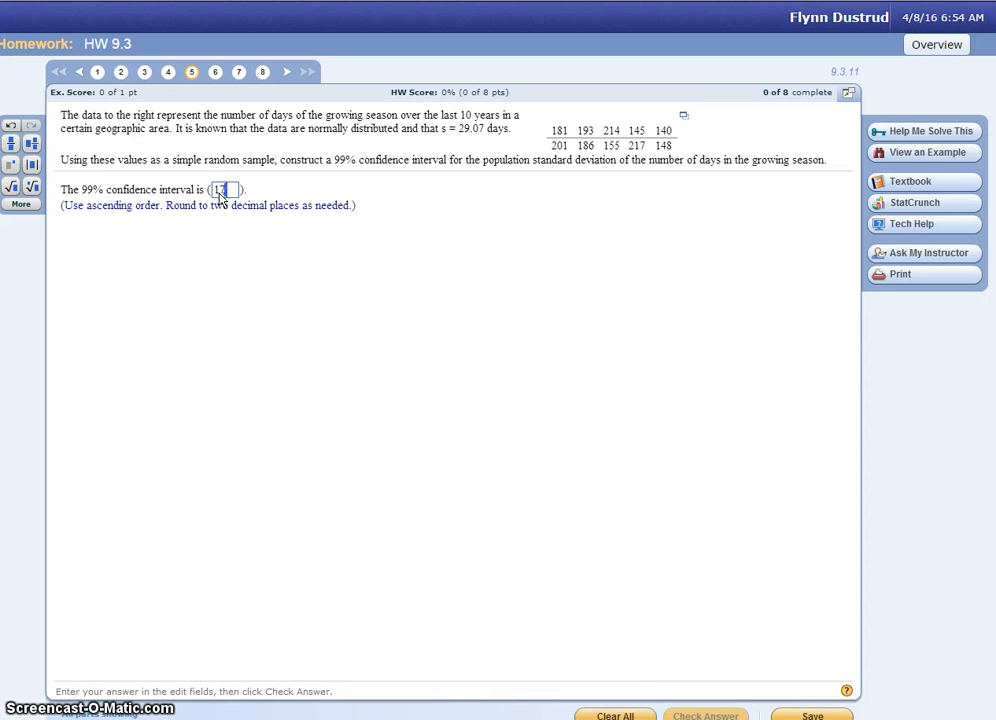
type("7")
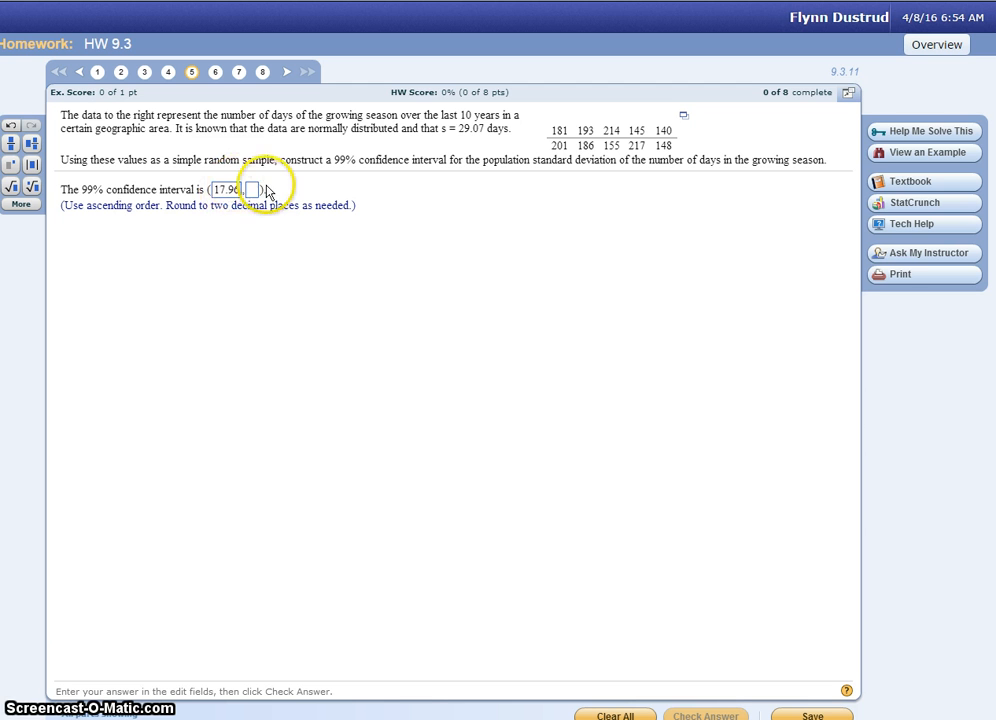
- Consult the StatCrunch interval results and enter 66.21 as the upper limit in the homework answer
left_click(251, 191)
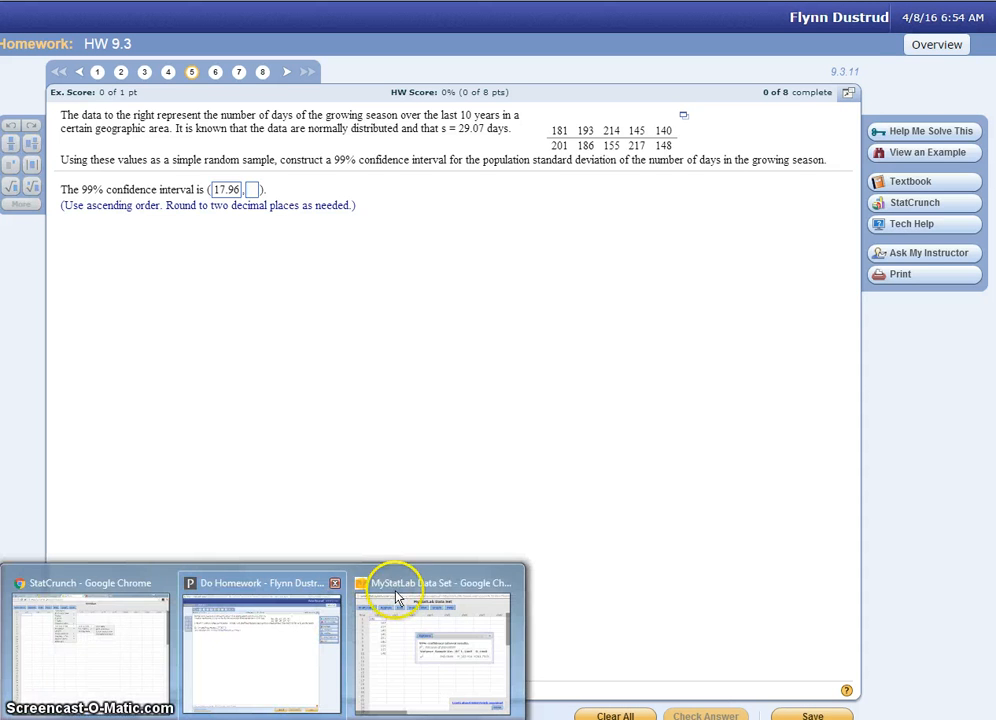
left_click(396, 596)
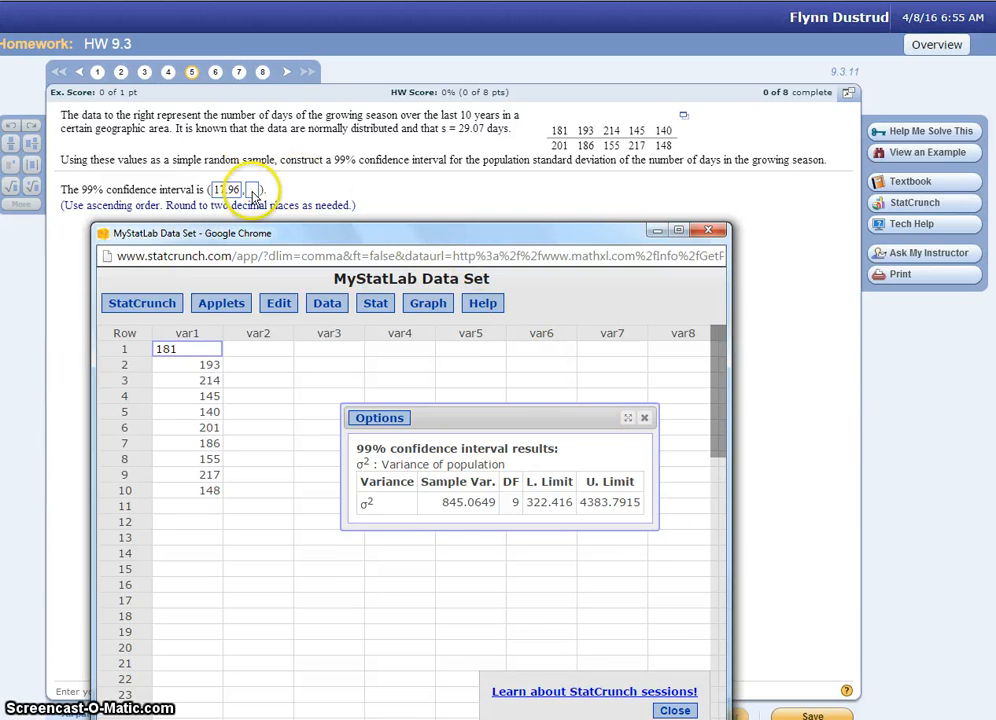
left_click(252, 189)
type("66")
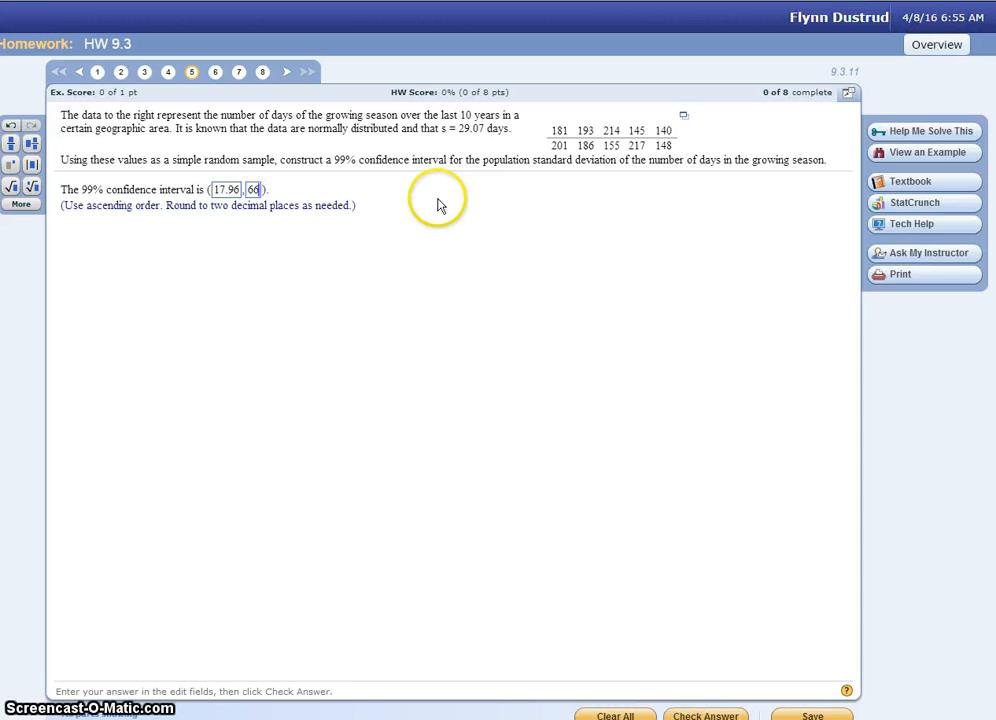
type(".21")
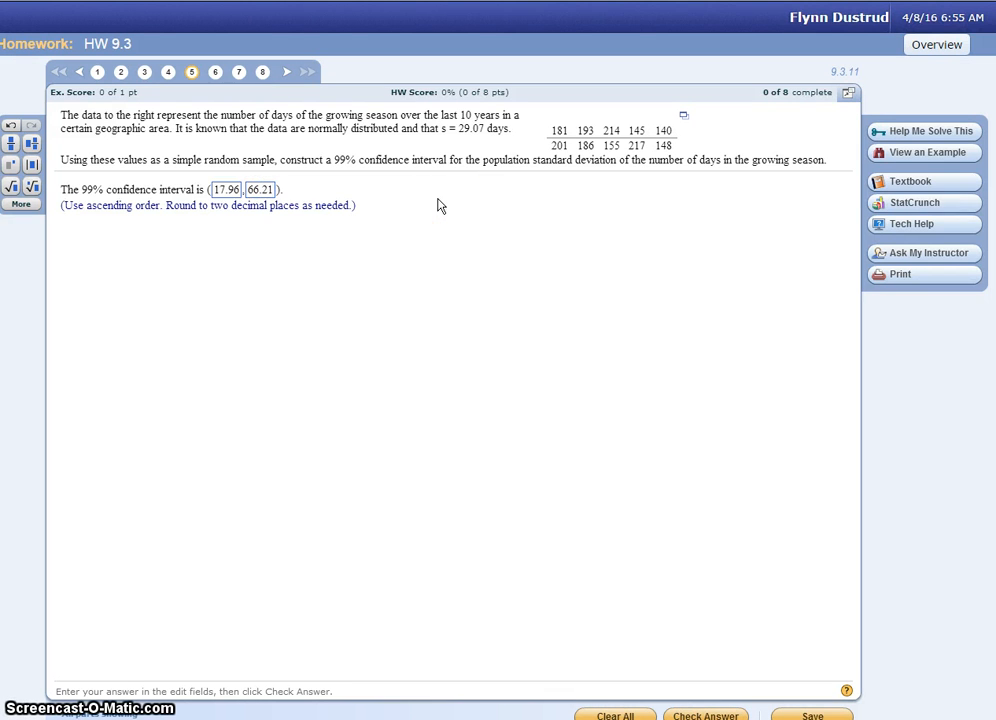
- Check the completed confidence interval answer and dismiss the feedback
left_click(419, 344)
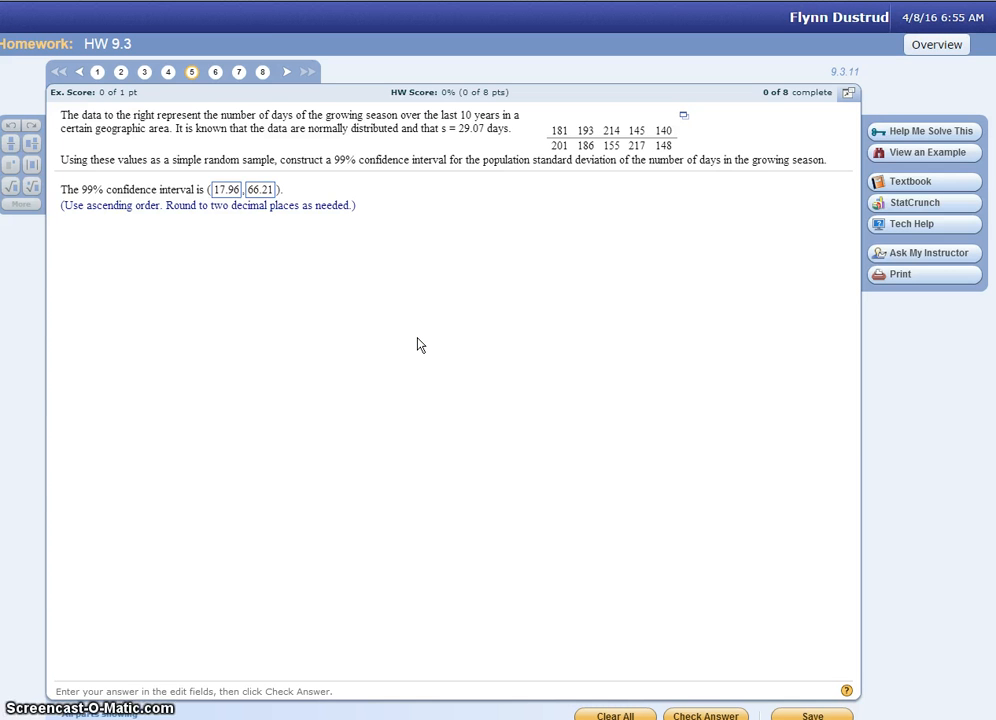
left_click(702, 714)
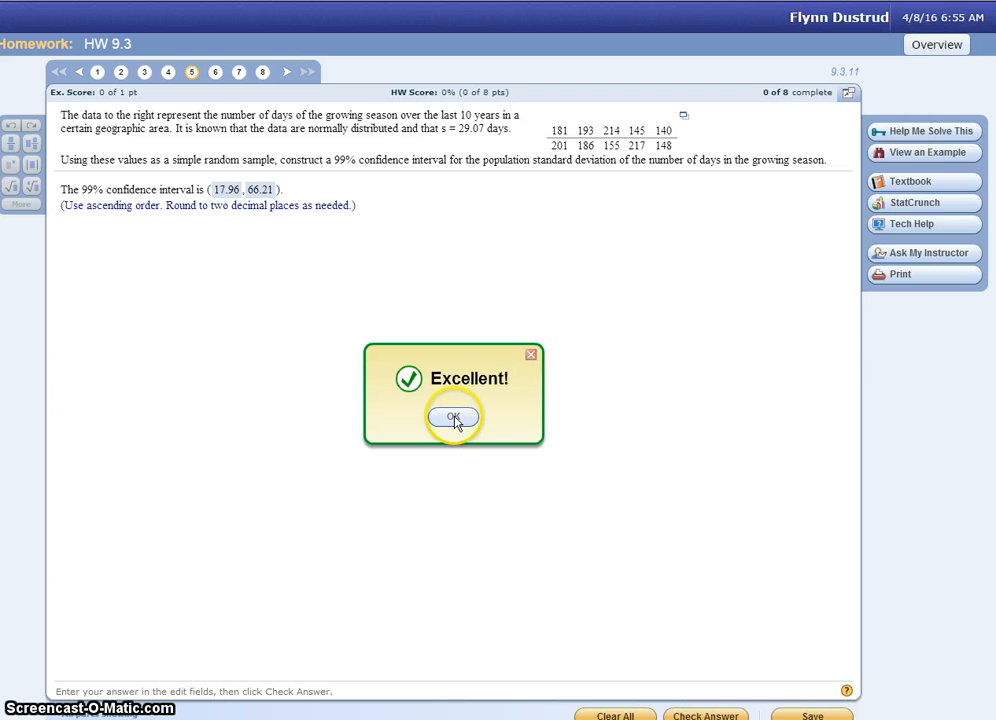
left_click(455, 418)
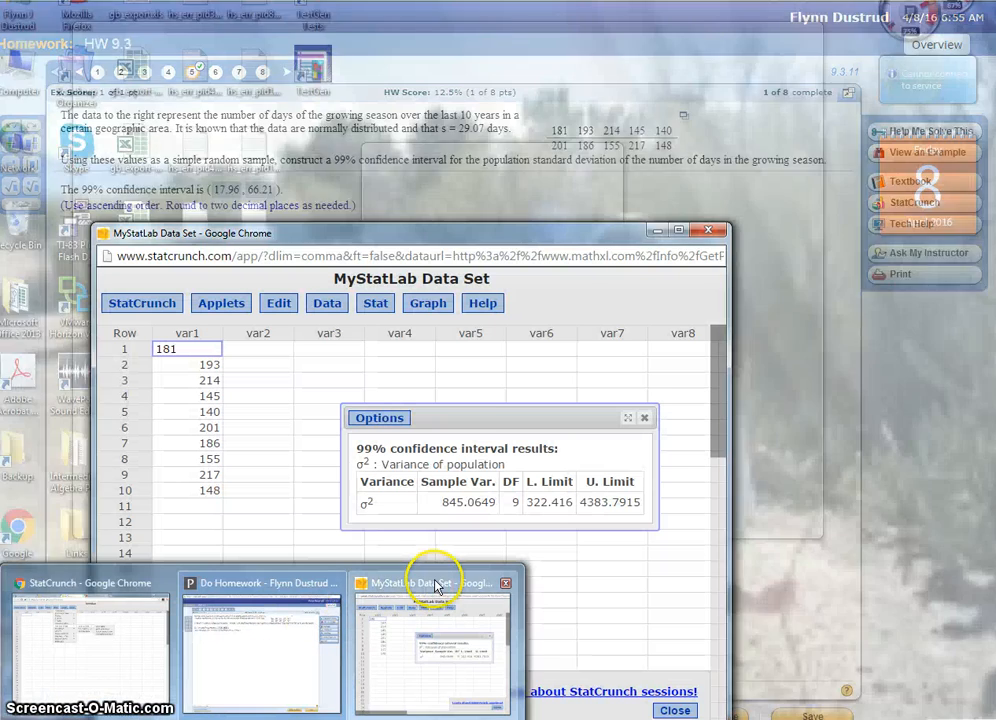
- Switch to the StatCrunch data set window and close the summary-based confidence interval results
left_click(422, 643)
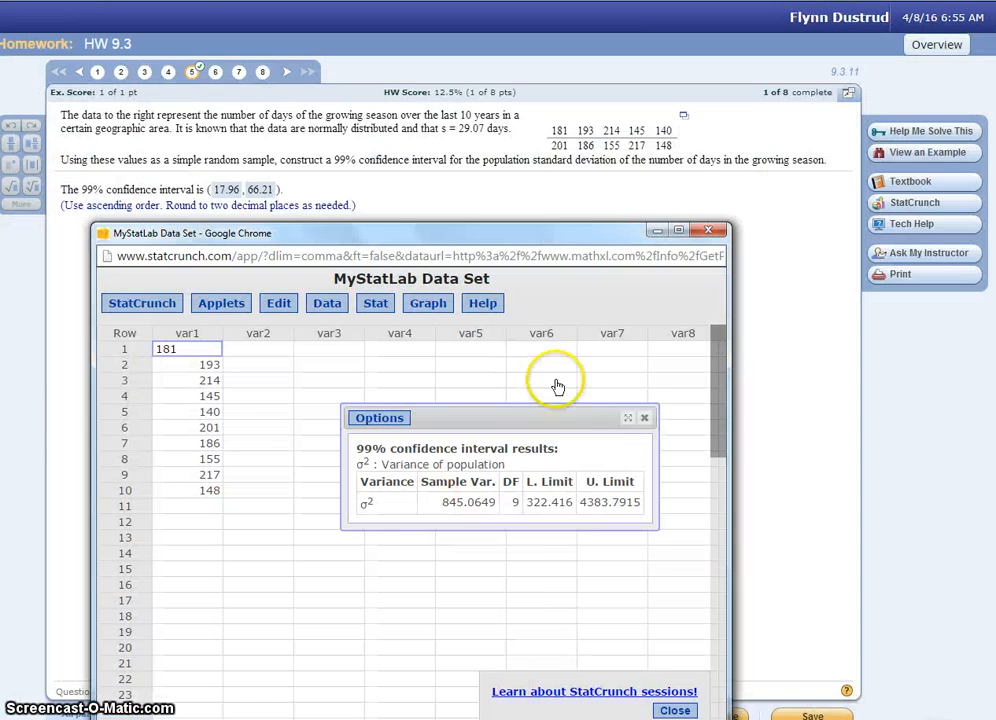
left_click(644, 418)
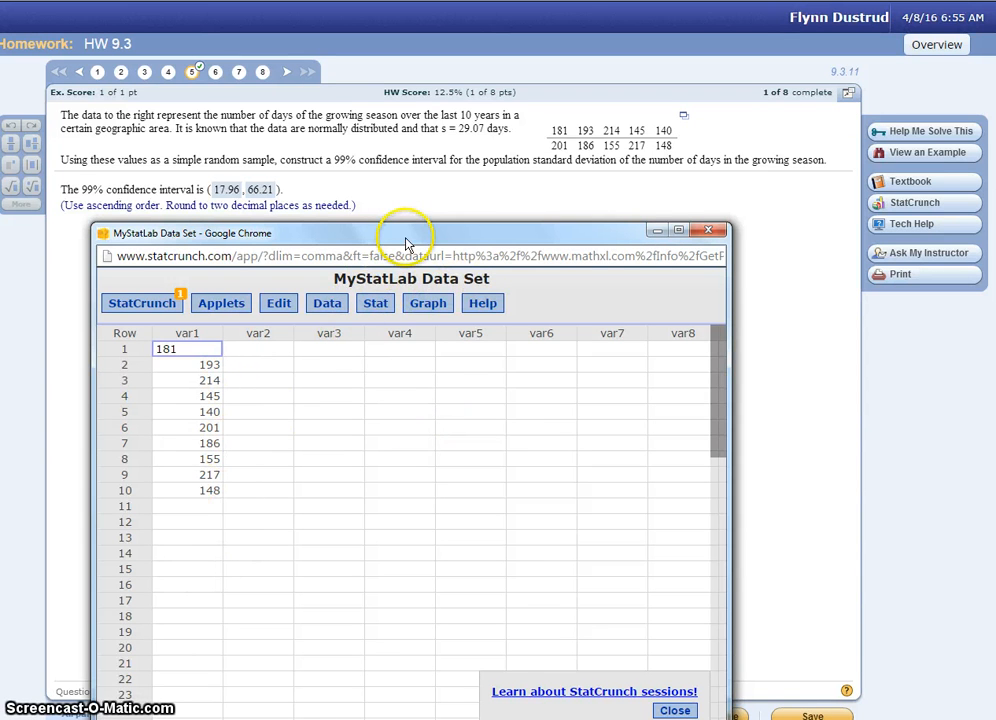
left_click_drag(407, 243, 403, 146)
- Start a one-sample variance analysis with data and select the var1 column
left_click(370, 208)
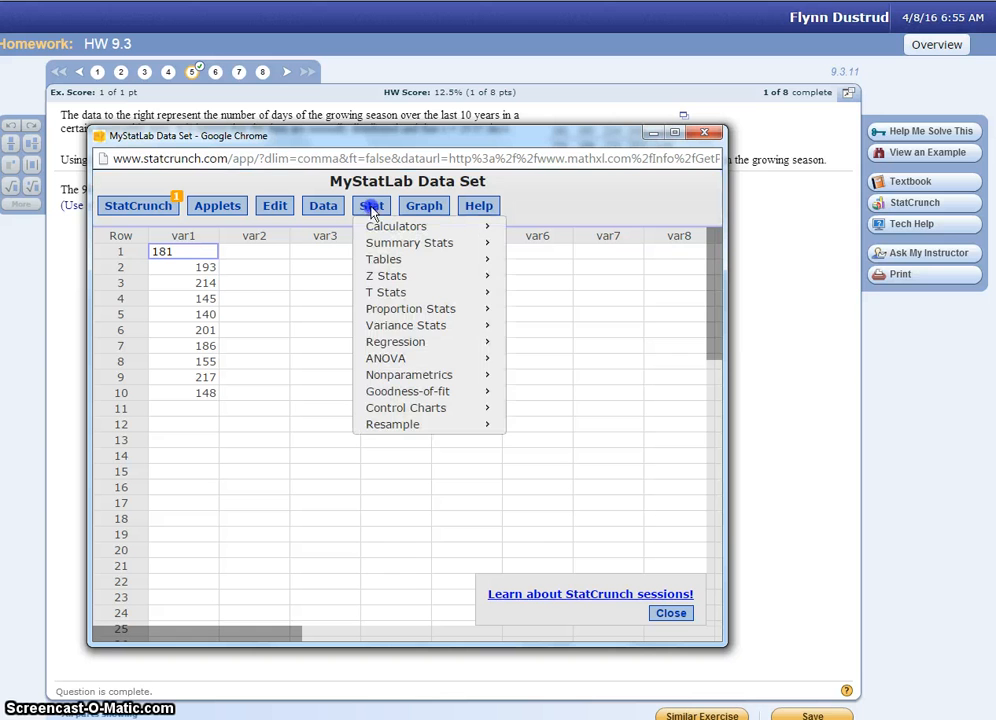
mouse_move(385, 330)
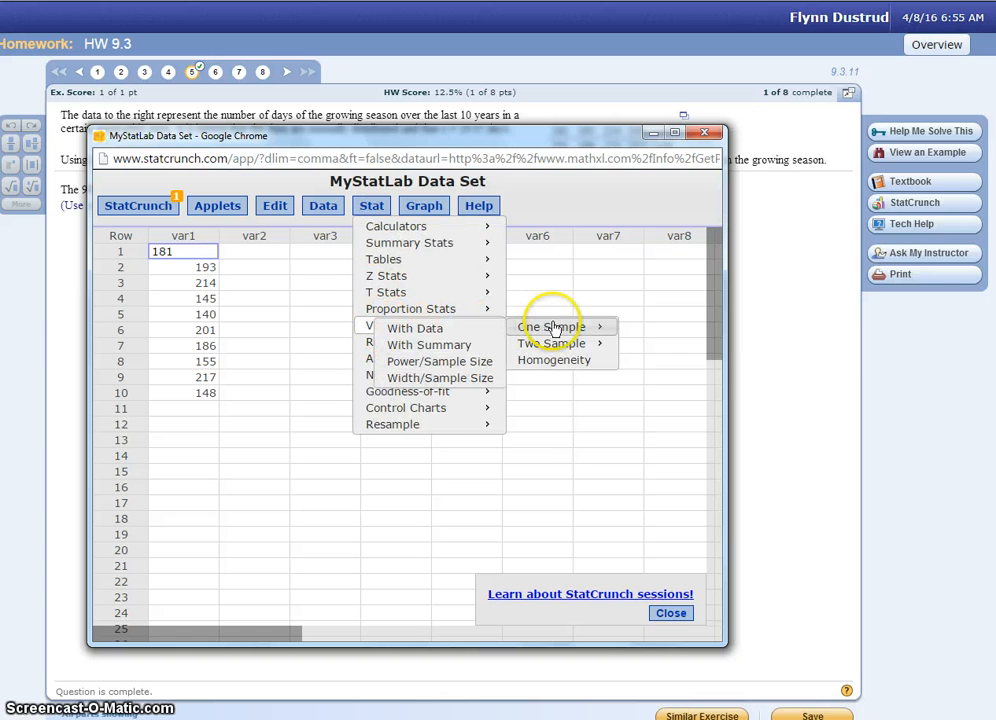
left_click(584, 330)
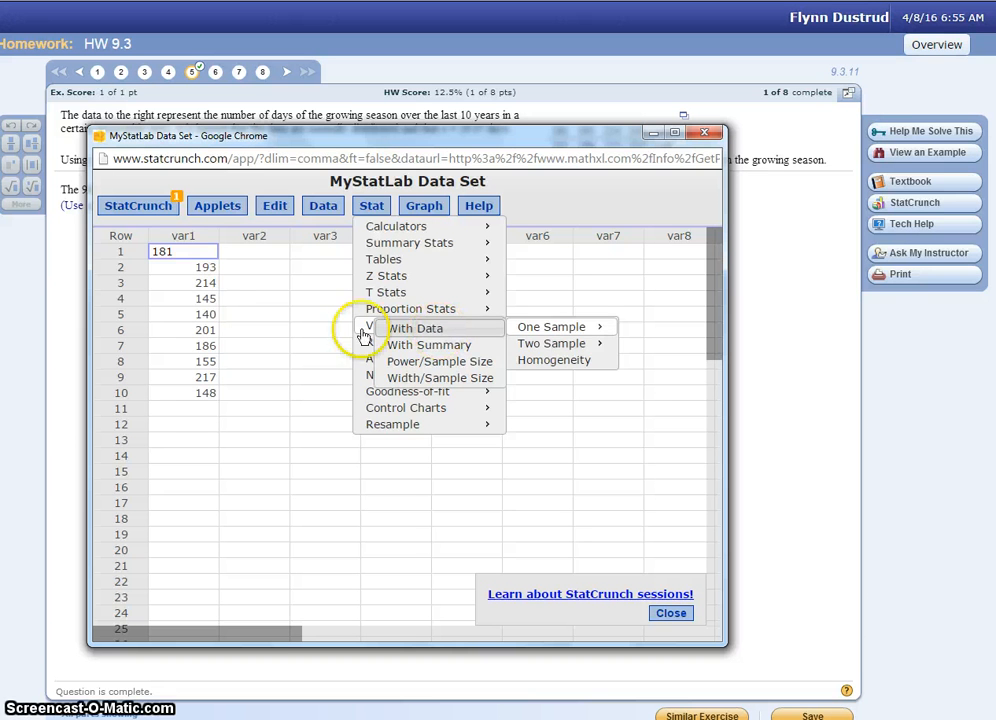
mouse_move(427, 330)
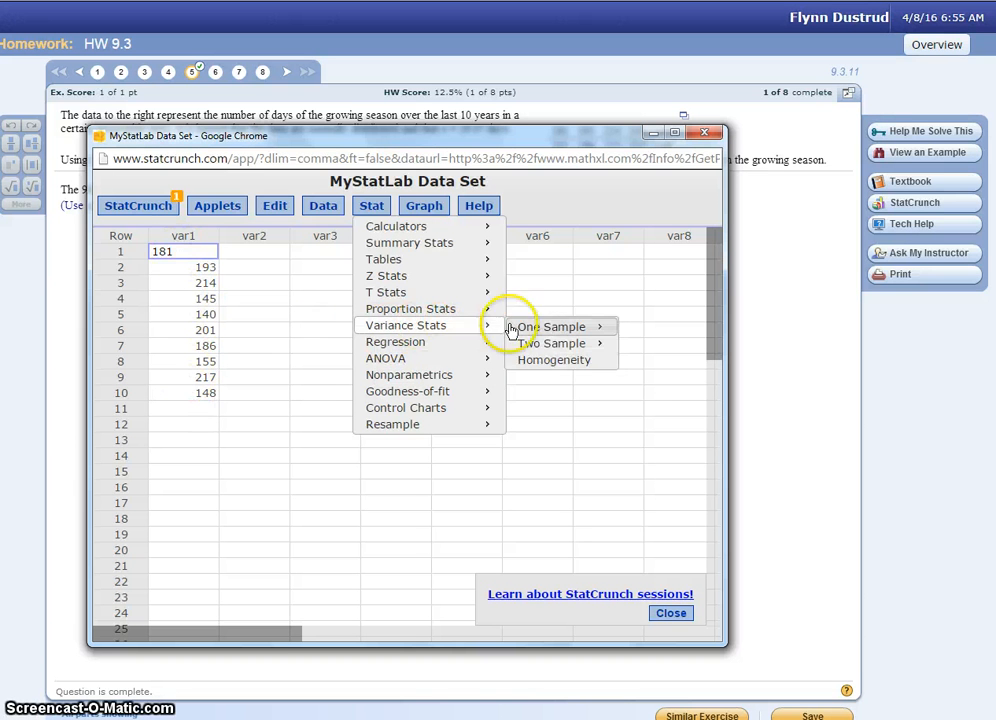
mouse_move(553, 332)
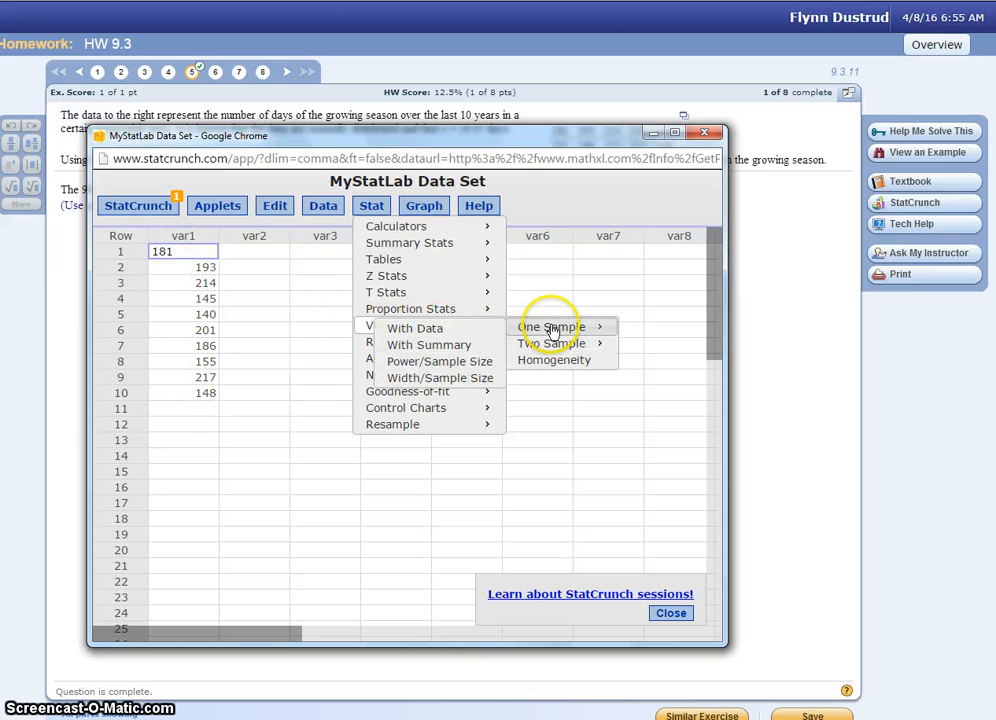
left_click(433, 331)
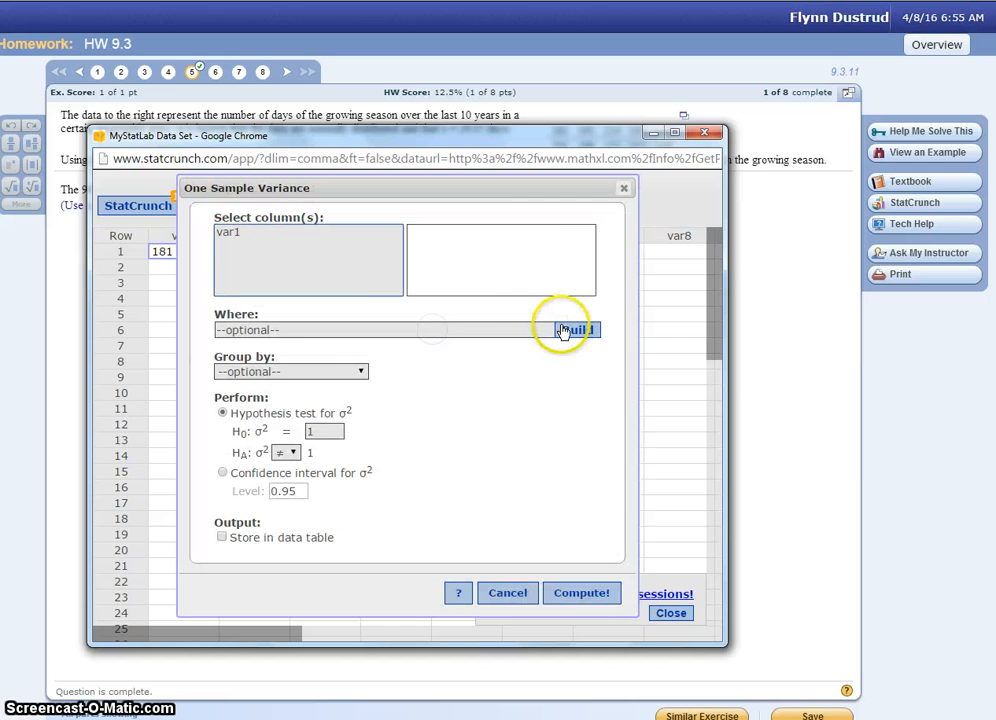
left_click(236, 236)
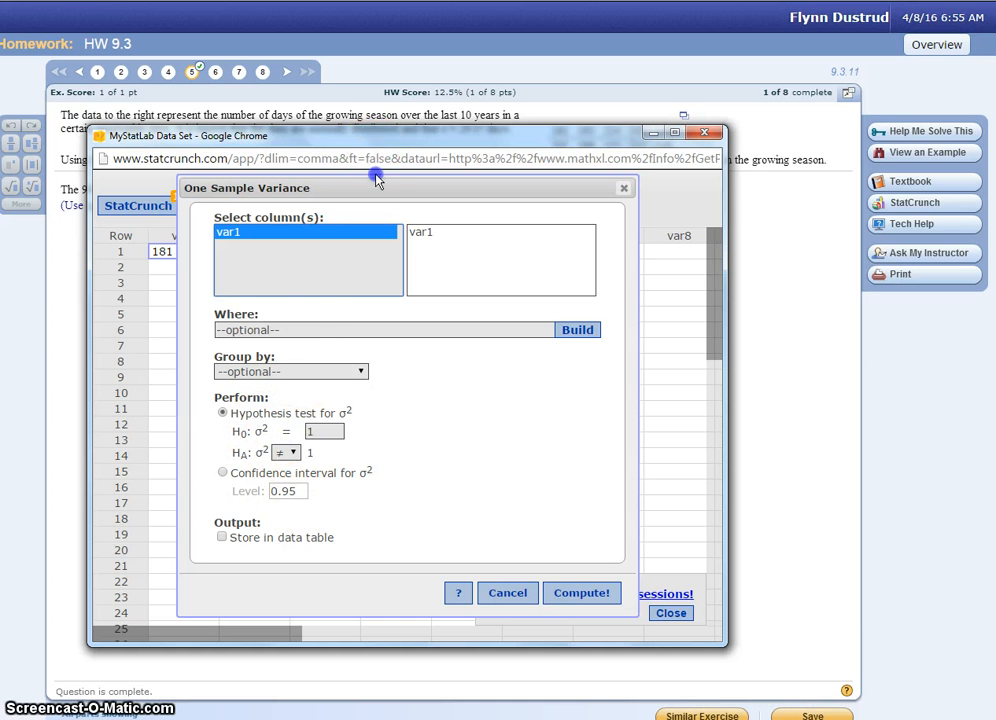
- Compute a confidence interval for σ² of the selected column at level 0.99
left_click_drag(376, 178, 389, 230)
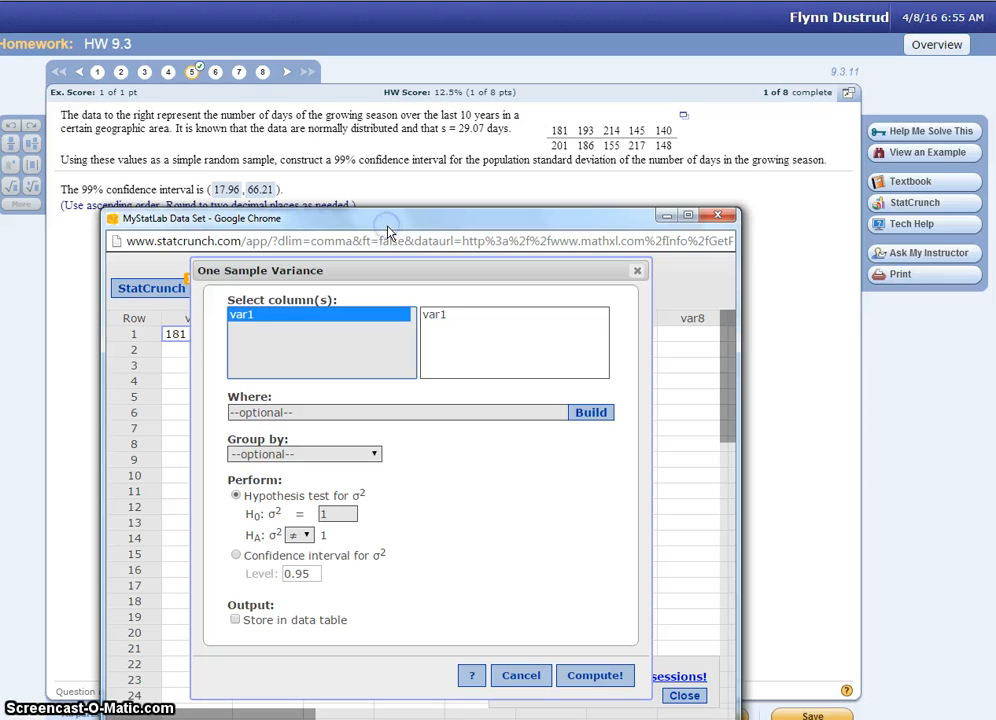
left_click(315, 575)
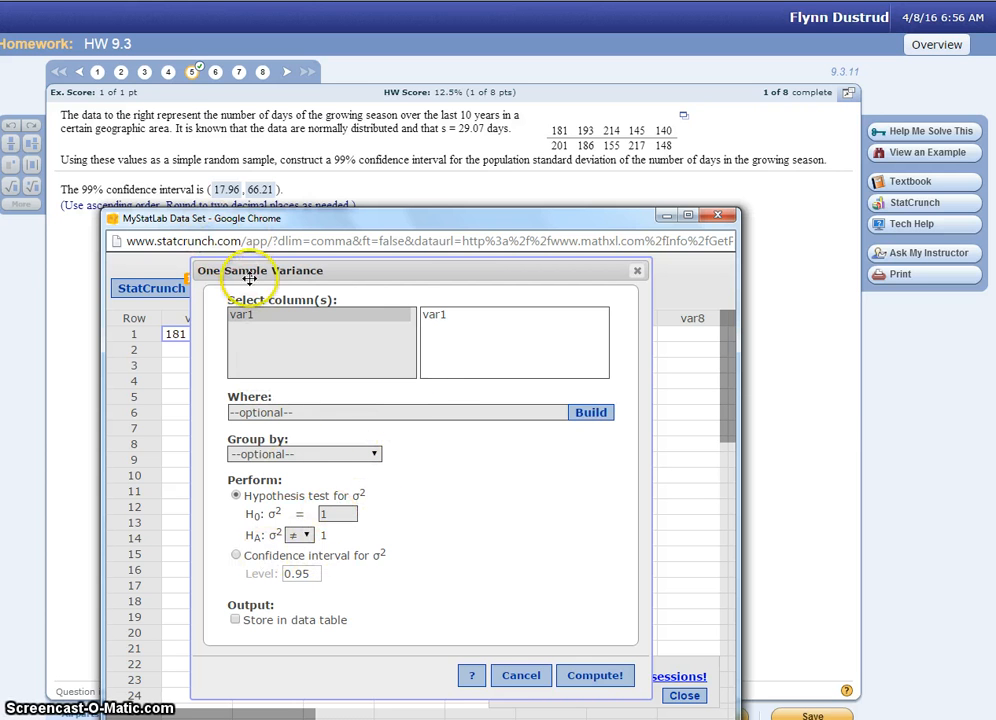
left_click_drag(309, 276, 393, 281)
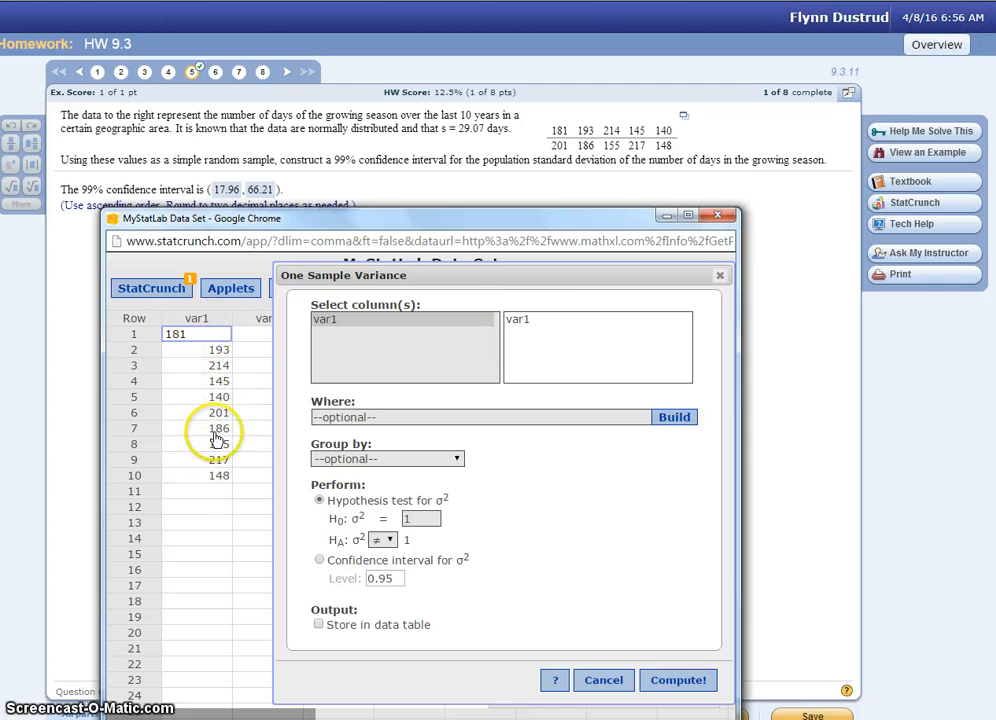
left_click(319, 561)
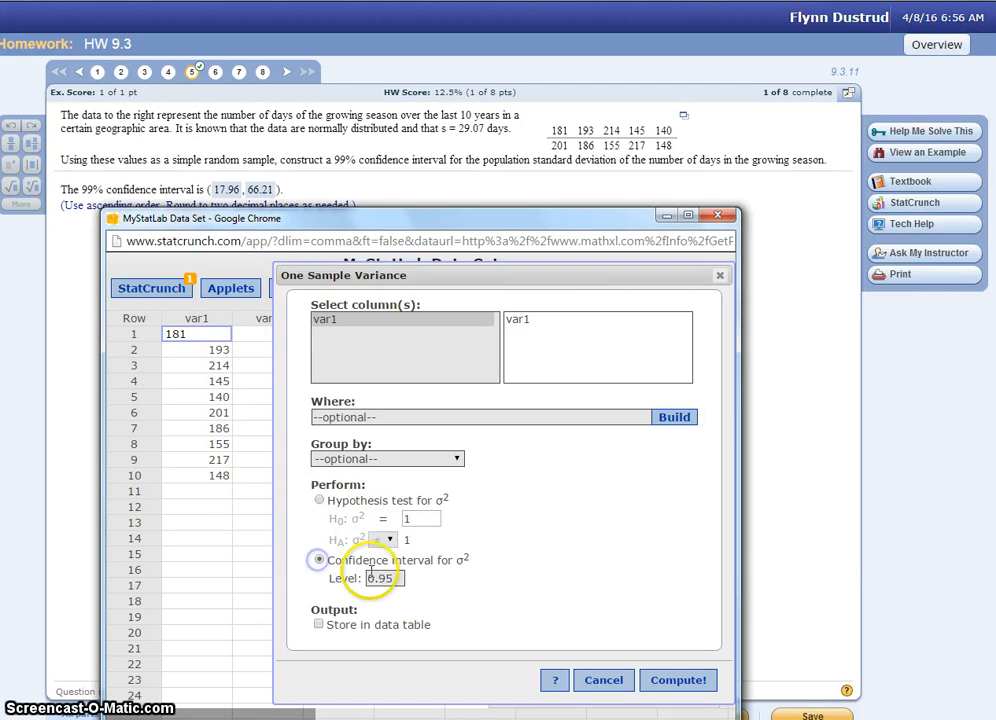
key("BackSpace")
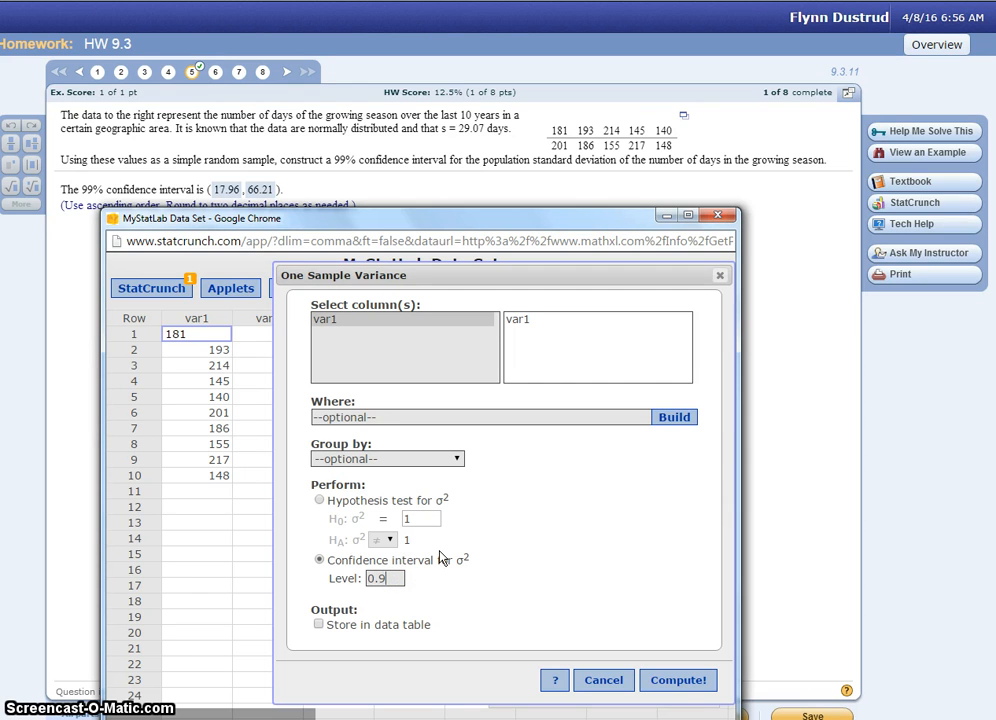
type("9")
left_click(677, 686)
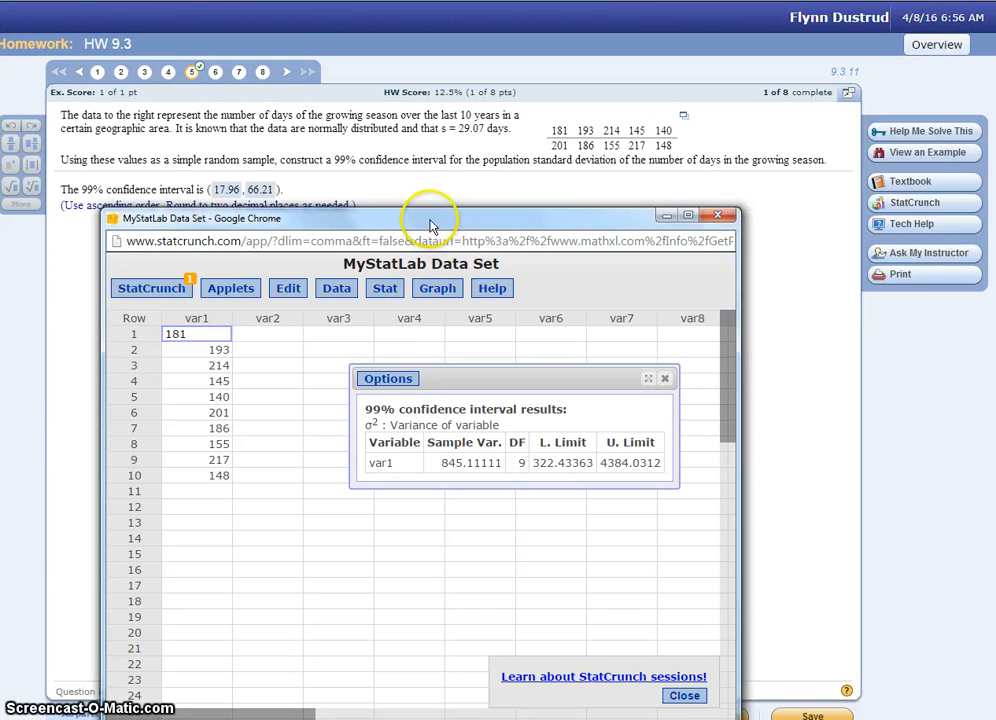
left_click_drag(500, 236, 533, 222)
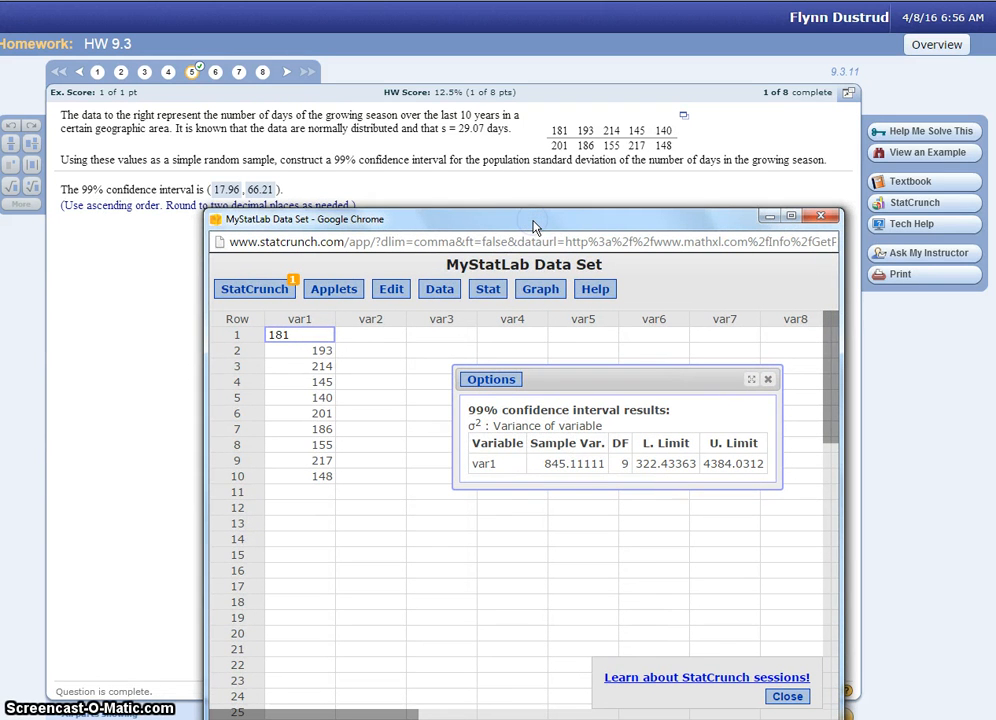